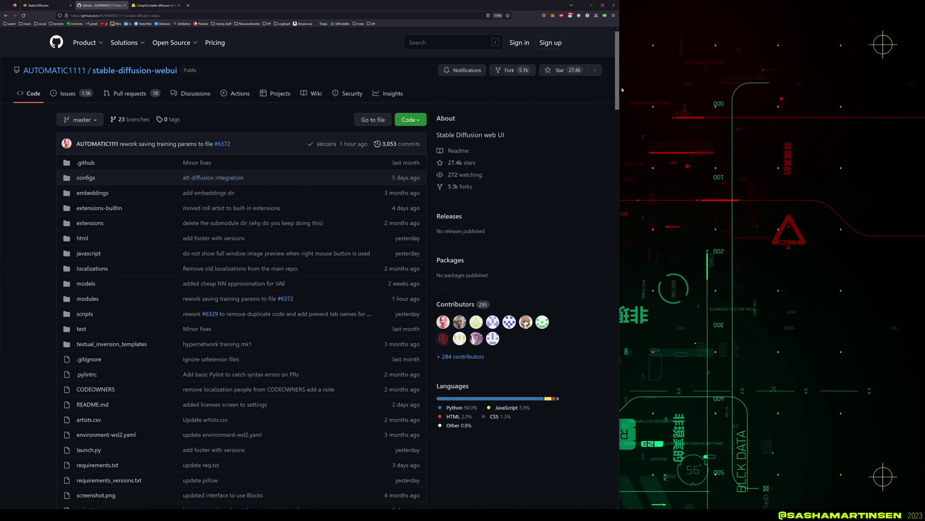
Inspect the repository name and web address at the top of the GitHub page
scroll(617, 101, "down", 2)
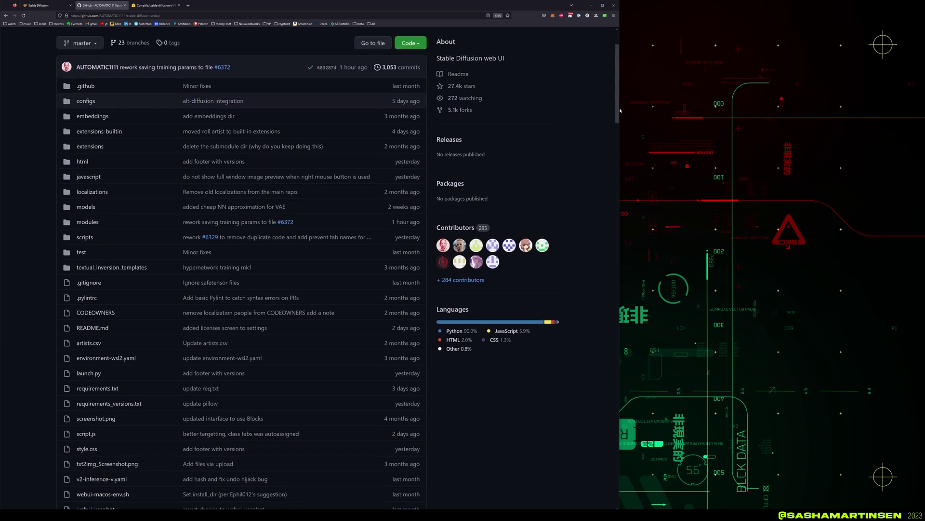
scroll(617, 102, "up", 2)
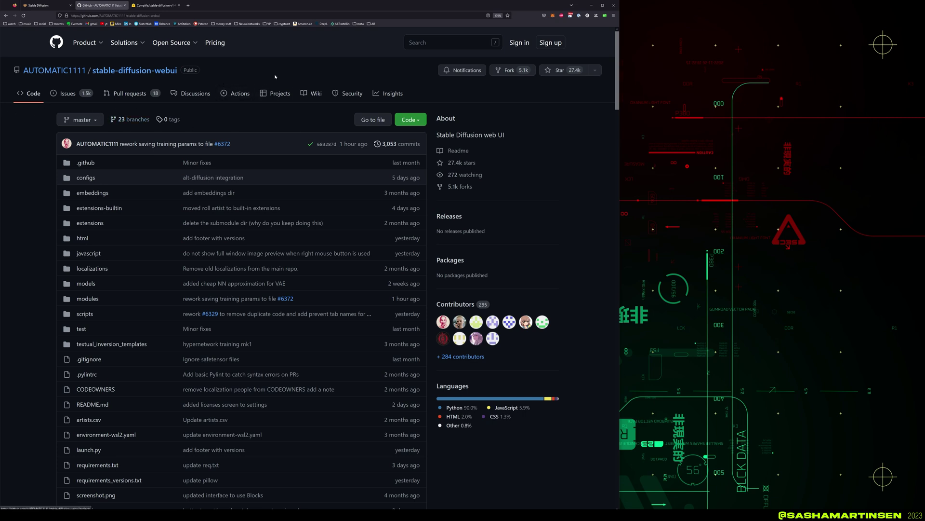
left_click_drag(239, 74, 166, 73)
left_click(221, 76)
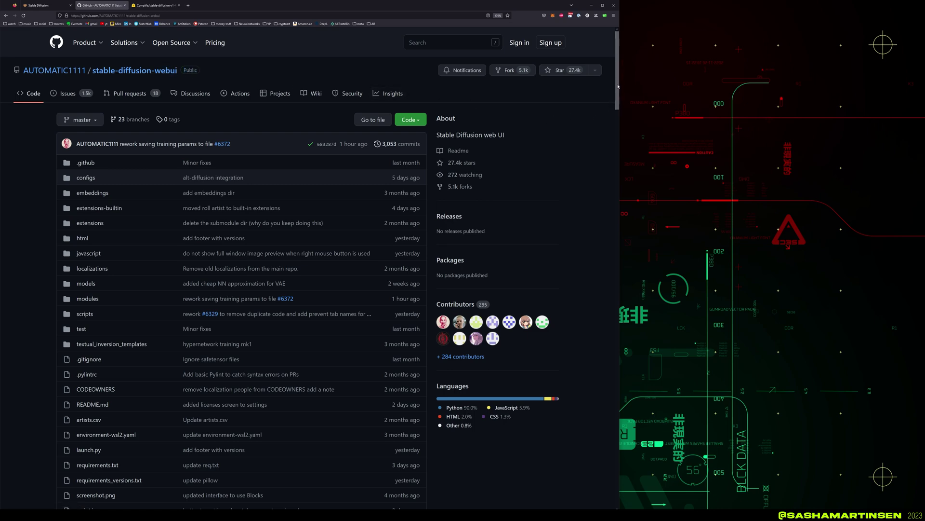
left_click_drag(618, 86, 245, 44)
key("ctrl+l")
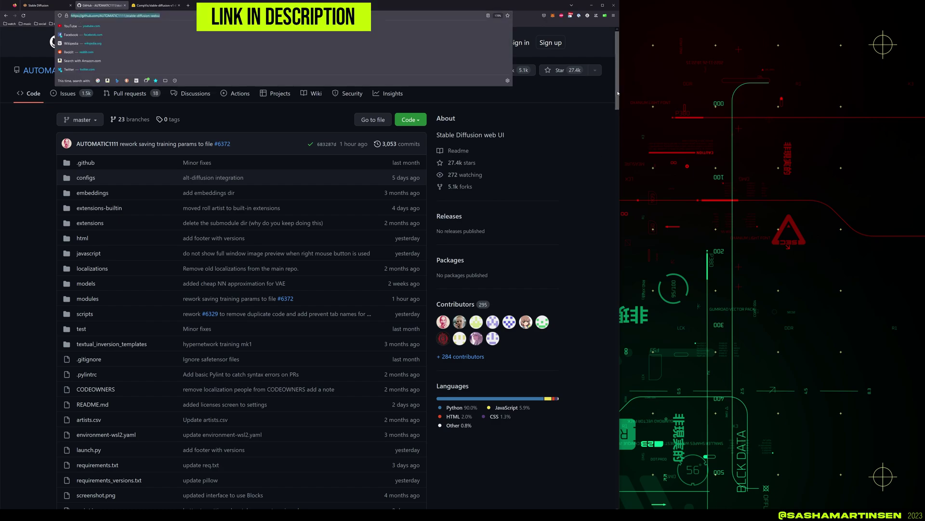
Highlight steps 1–6 under 'Automatic Installation on Windows' in the README
left_click_drag(618, 93, 623, 389)
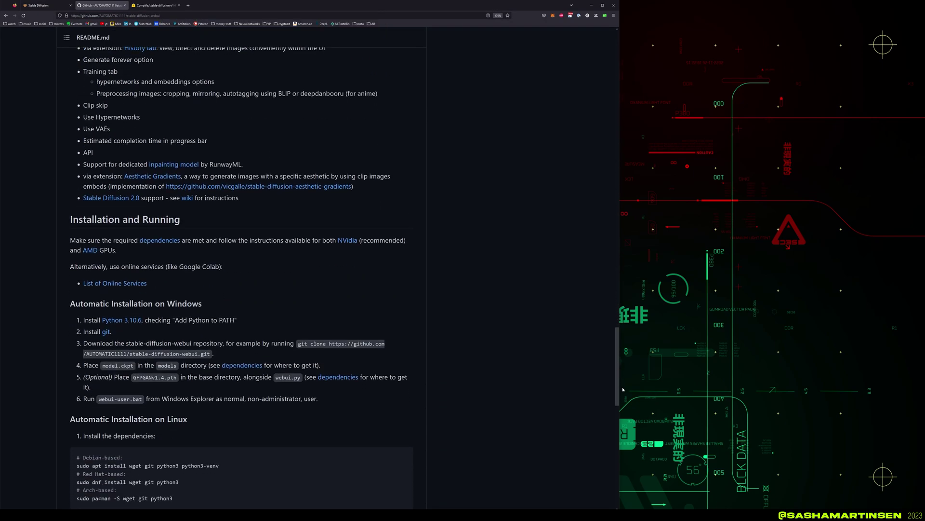
left_click_drag(319, 399, 44, 320)
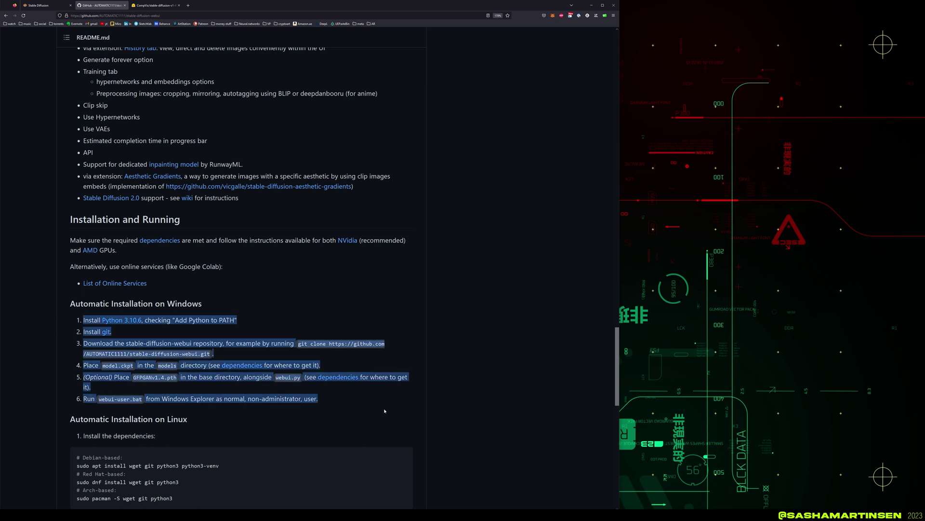
left_click(410, 290)
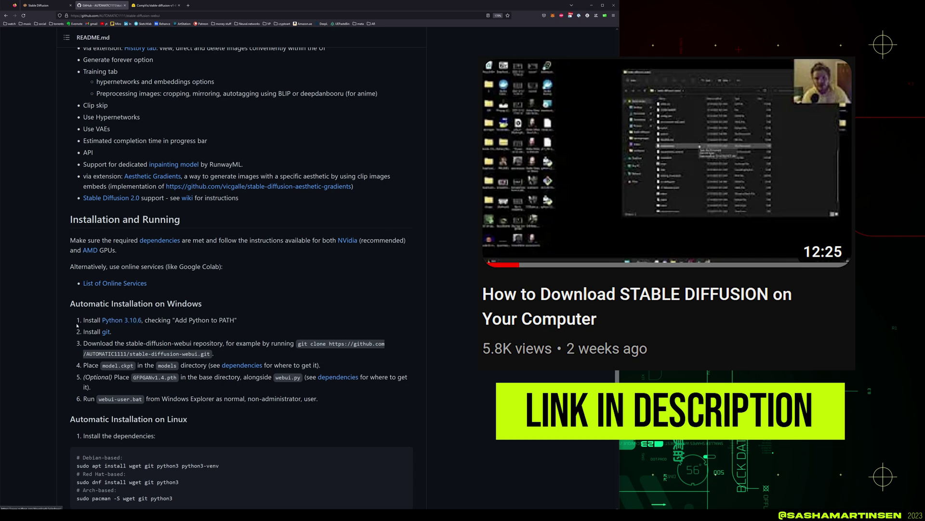
left_click_drag(82, 320, 319, 399)
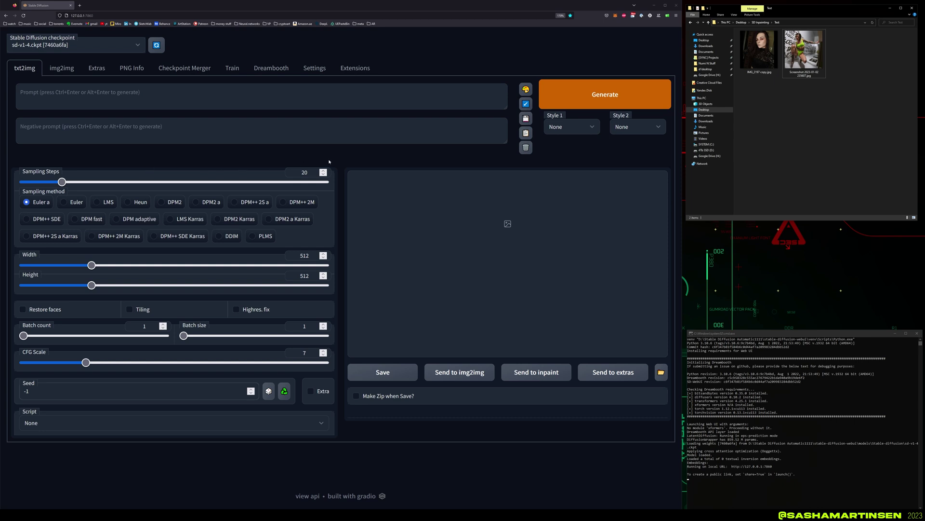
Switch to img2img Inpaint, raise CFG Scale to 30 and lower Denoising strength to 0.4
left_click(62, 68)
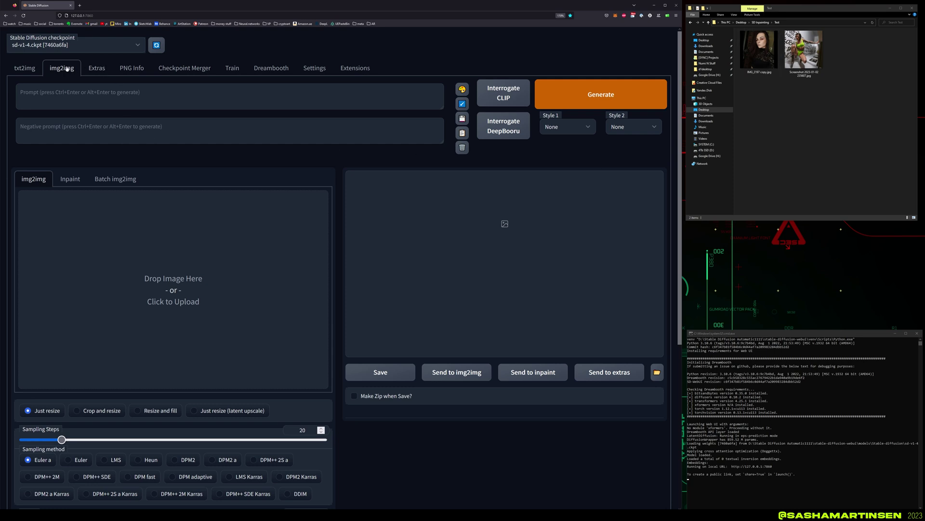
left_click(70, 180)
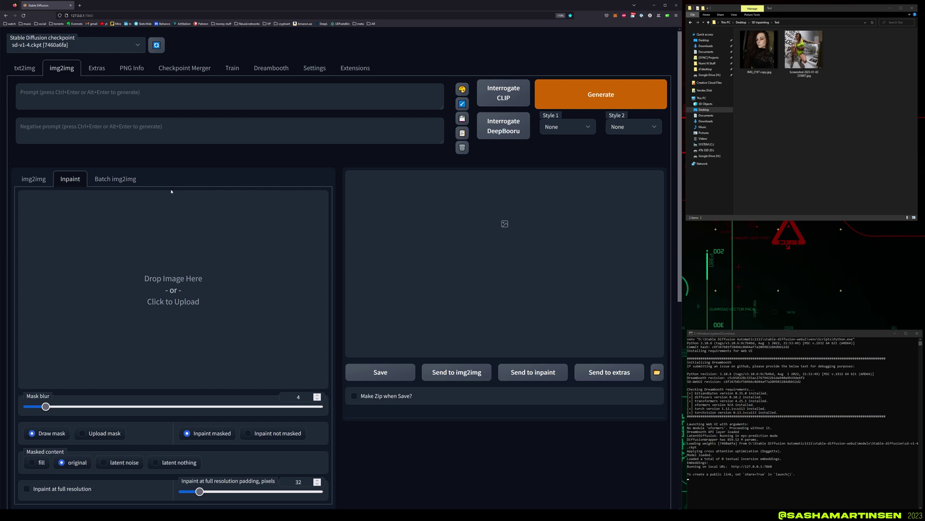
scroll(68, 254, "down", 3)
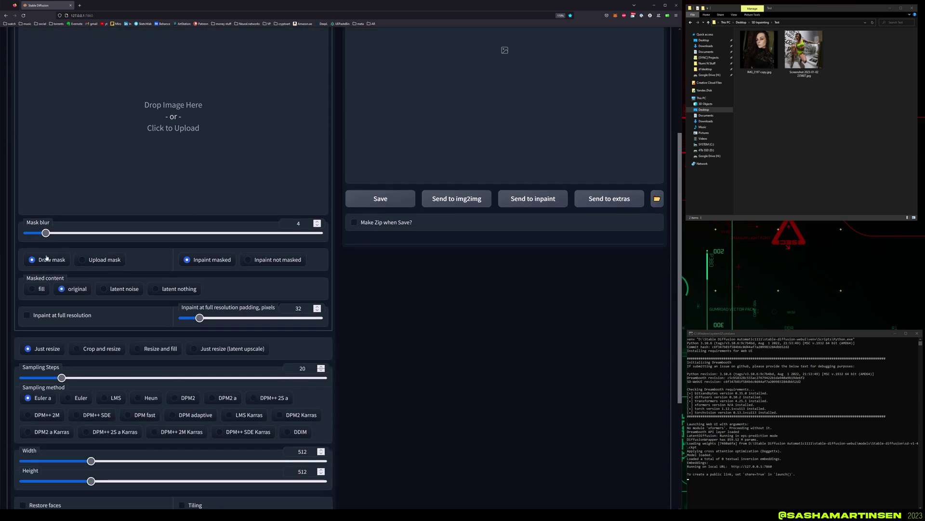
scroll(219, 249, "up", 3)
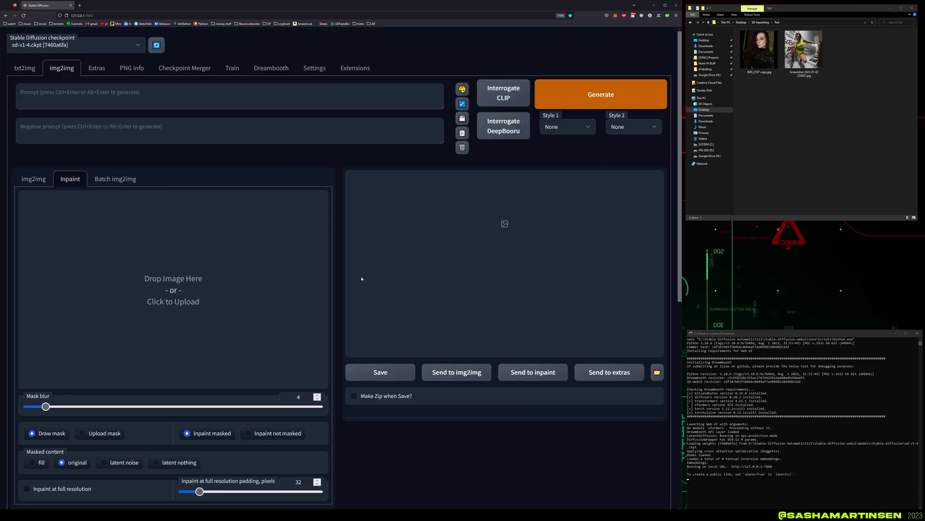
scroll(362, 279, "down", 6)
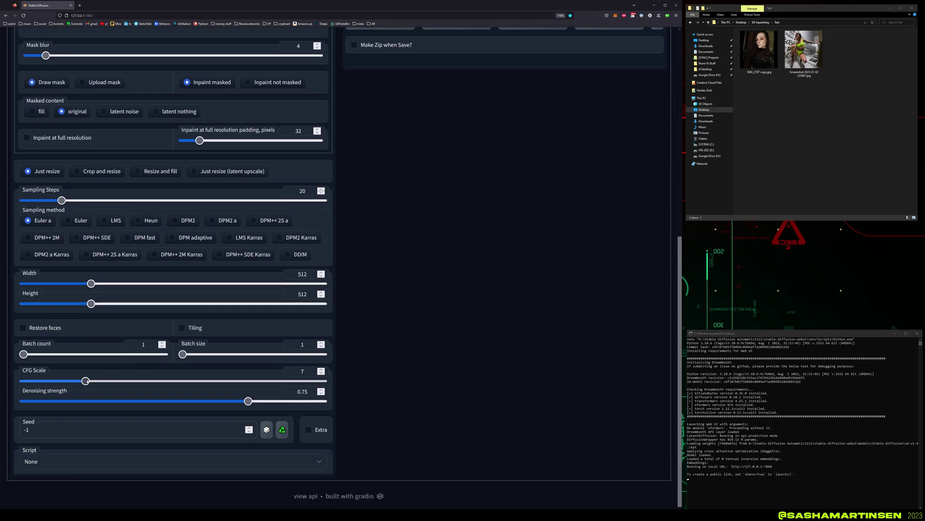
left_click_drag(85, 381, 325, 380)
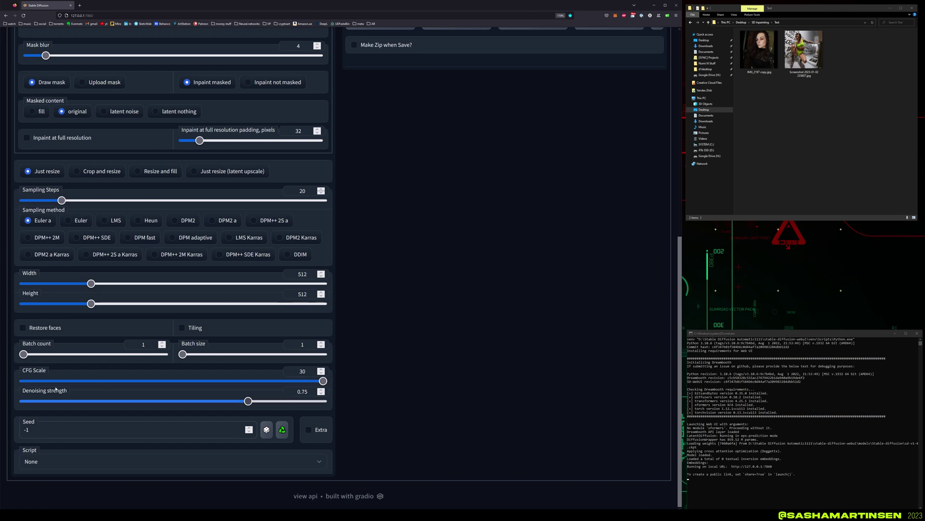
left_click_drag(248, 401, 143, 409)
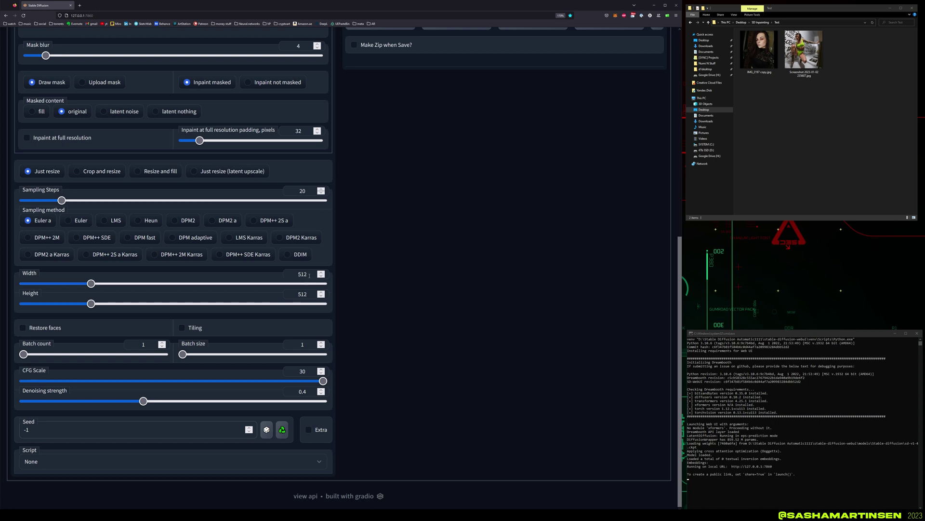
Set the output Width and Height to 1024
left_click_drag(309, 275, 291, 272)
type("1024")
key("Tab")
key("Tab")
type("1024")
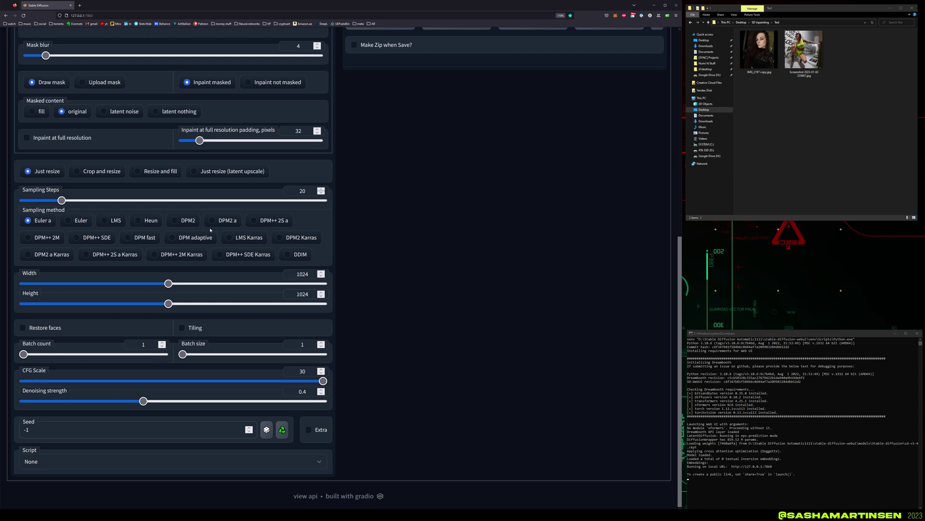
scroll(211, 230, "up", 2)
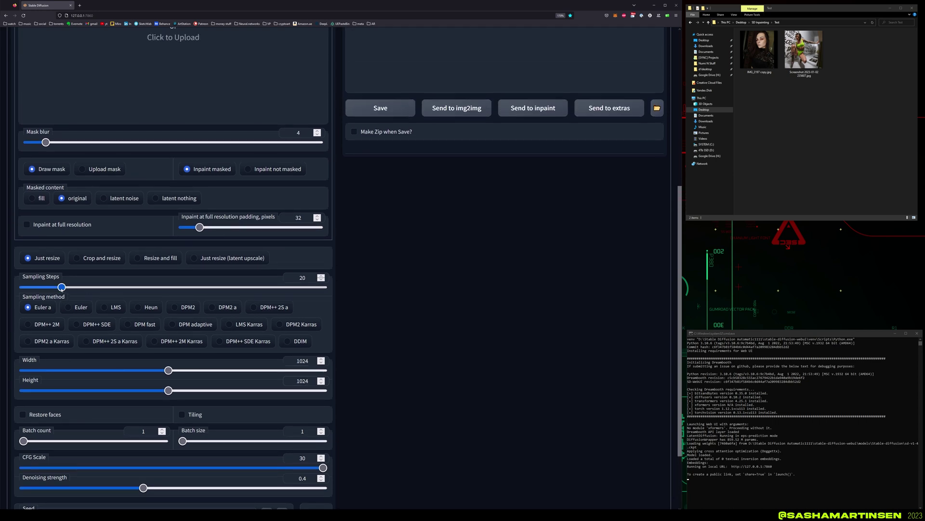
Set Sampling Steps to 35, choose the DDIM sampler and raise Batch count to 6
left_click_drag(61, 288, 92, 288)
left_click(292, 342)
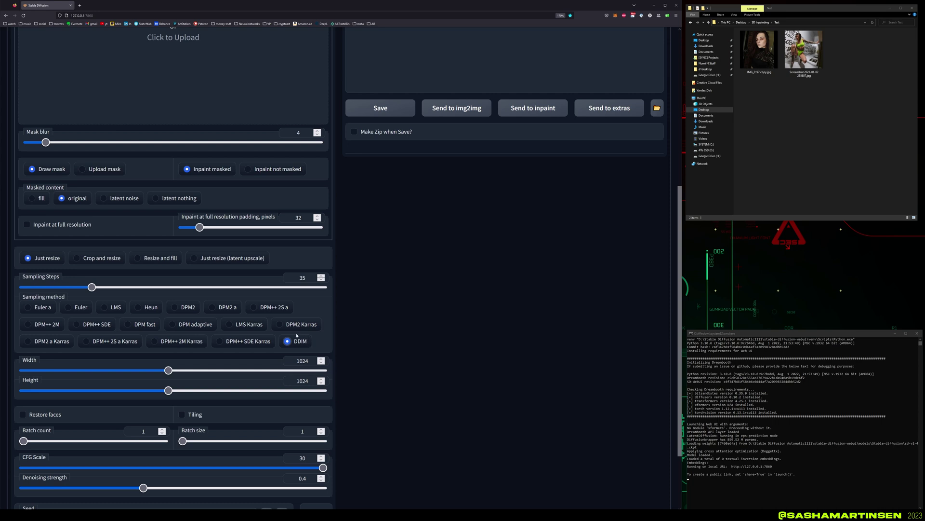
scroll(303, 343, "up", 1)
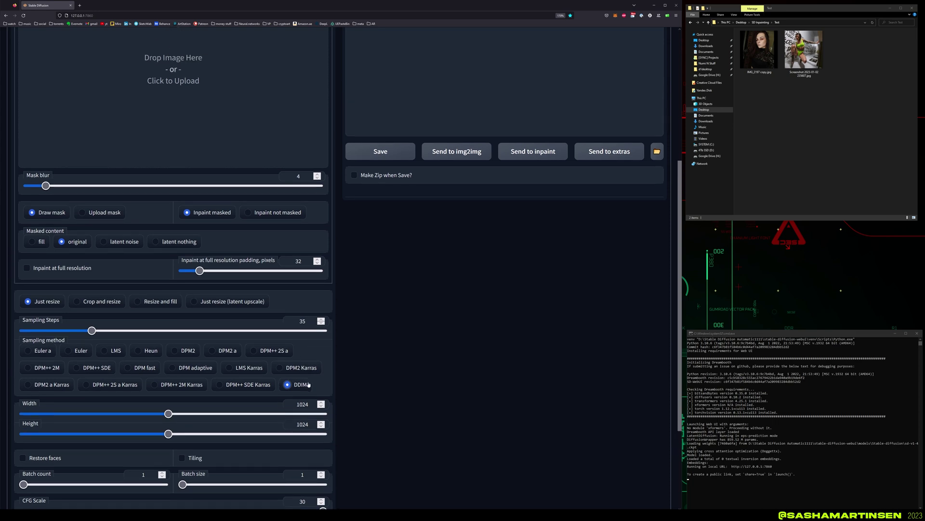
scroll(317, 381, "down", 3)
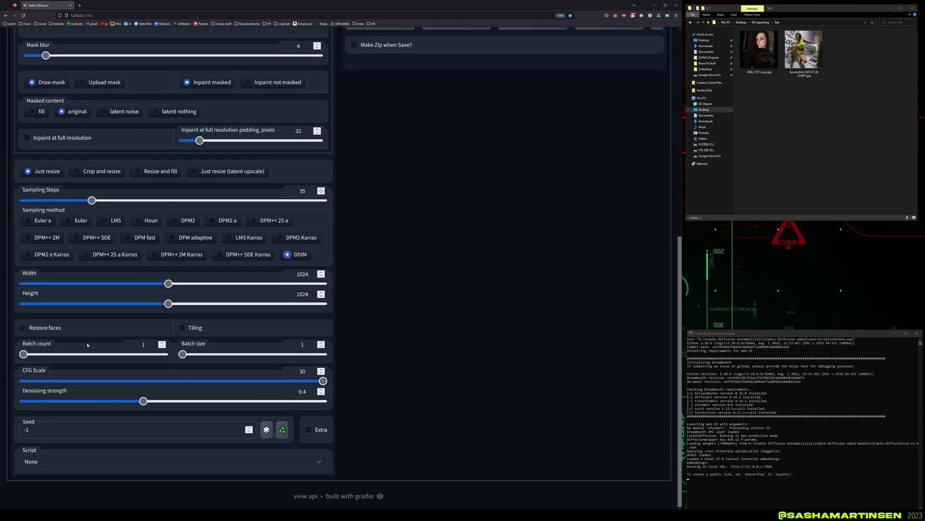
left_click(161, 342)
left_click(162, 342)
left_click(162, 342)
left_click(162, 342)
left_click(161, 342)
scroll(434, 322, "up", 8)
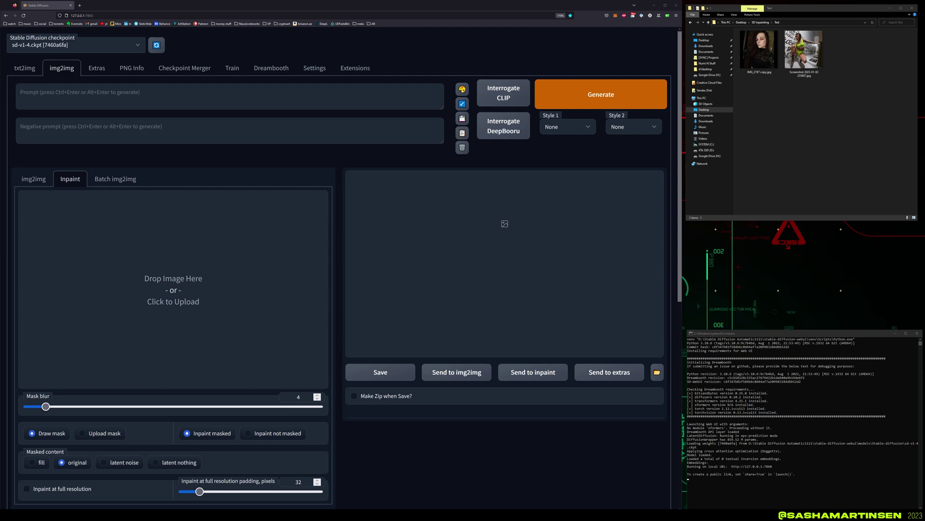
Paste the alien laboratory prompt and load the woman's photo into the Inpaint canvas
left_click(115, 94)
key("ctrl+v")
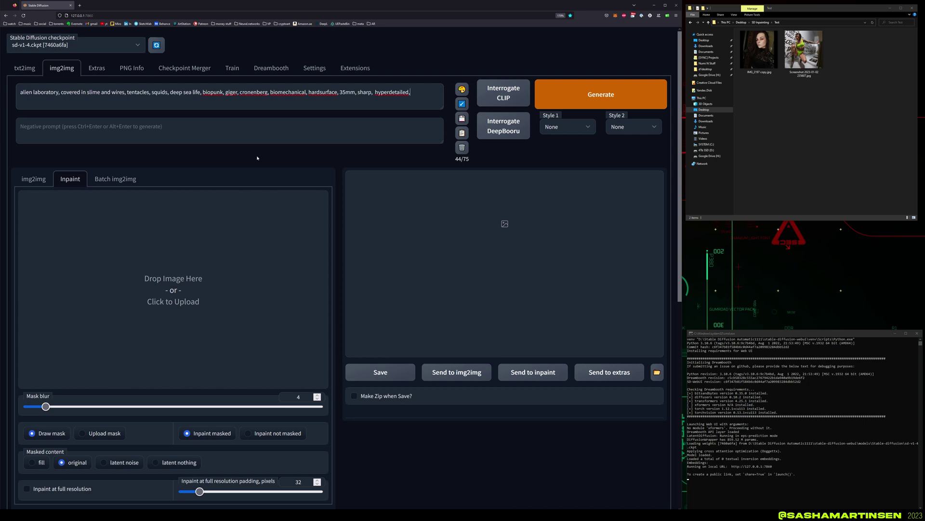
scroll(228, 122, "down", 1)
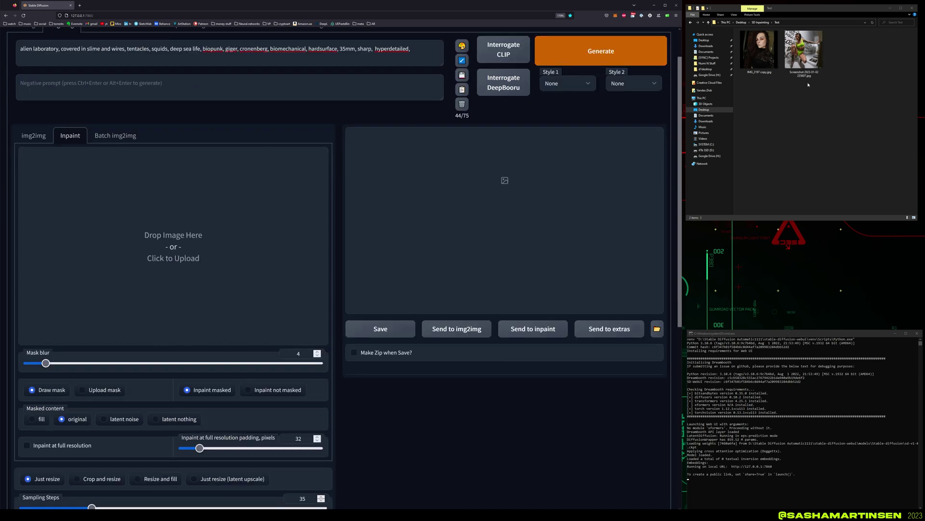
left_click_drag(804, 51, 190, 227)
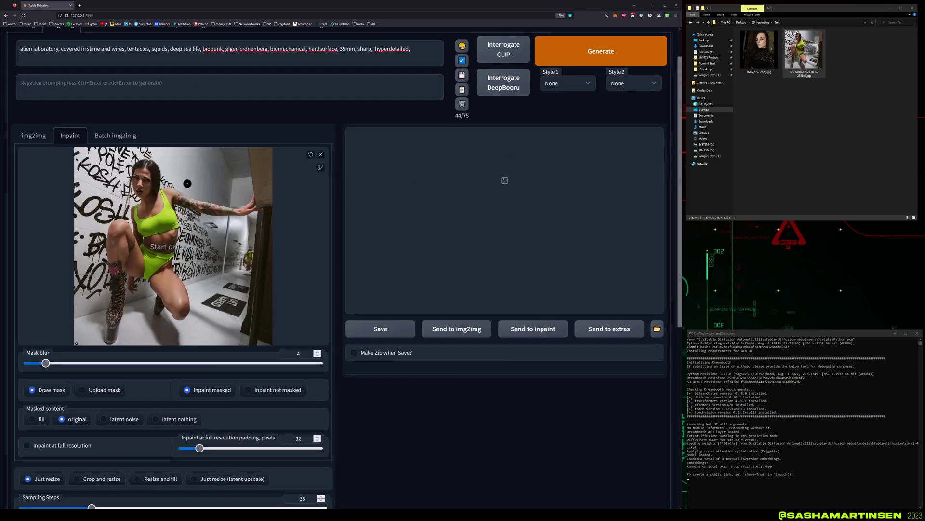
Enlarge the mask brush and paint the mask over her face and legs
left_click(320, 168)
left_click_drag(244, 174, 268, 174)
mouse_move(141, 189)
left_mouse_down()
mouse_move(144, 179)
mouse_move(133, 187)
left_mouse_up()
left_click_drag(268, 173, 257, 174)
mouse_move(138, 222)
left_mouse_down()
mouse_move(111, 244)
mouse_move(113, 331)
mouse_move(137, 270)
mouse_move(170, 275)
mouse_move(156, 287)
mouse_move(182, 296)
mouse_move(169, 279)
mouse_move(175, 302)
left_mouse_up()
scroll(289, 208, "down", 2)
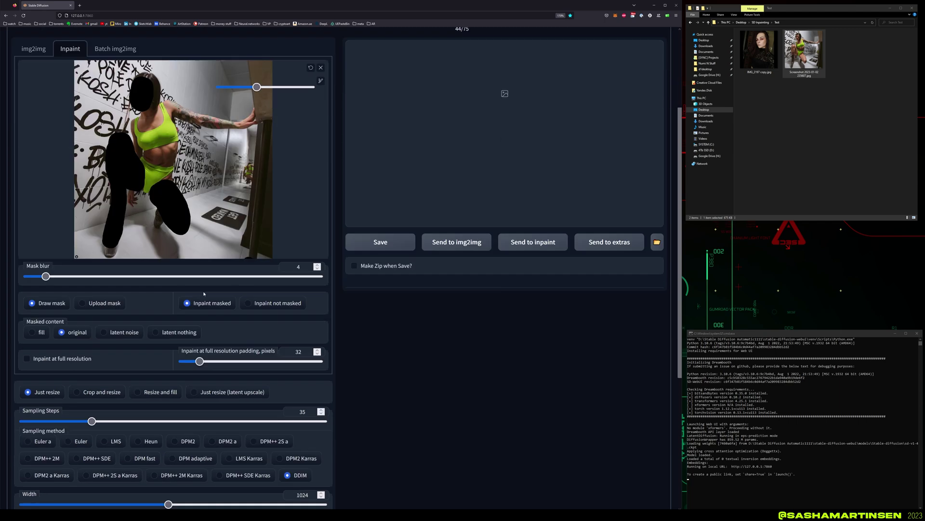
scroll(196, 304, "up", 3)
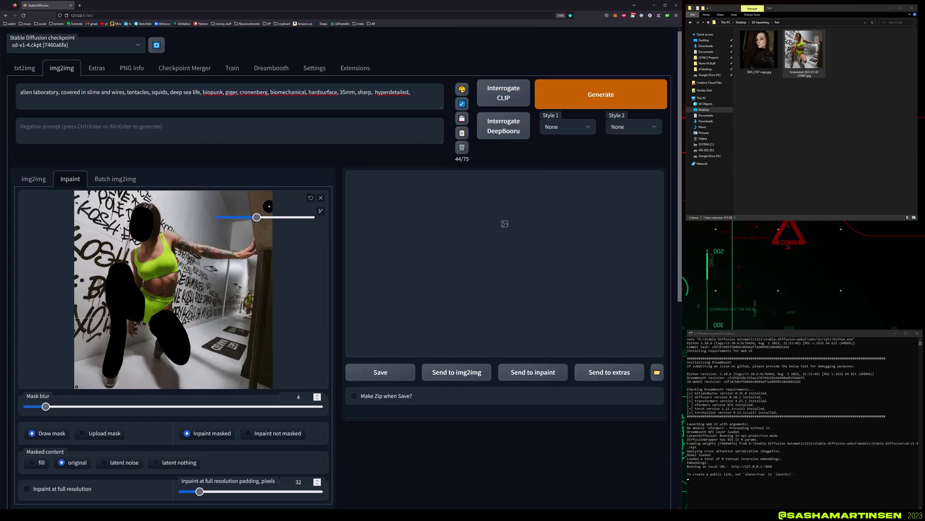
Generate the inpaint batch and browse the tentacled variants full-screen in the lightbox
left_click(603, 92)
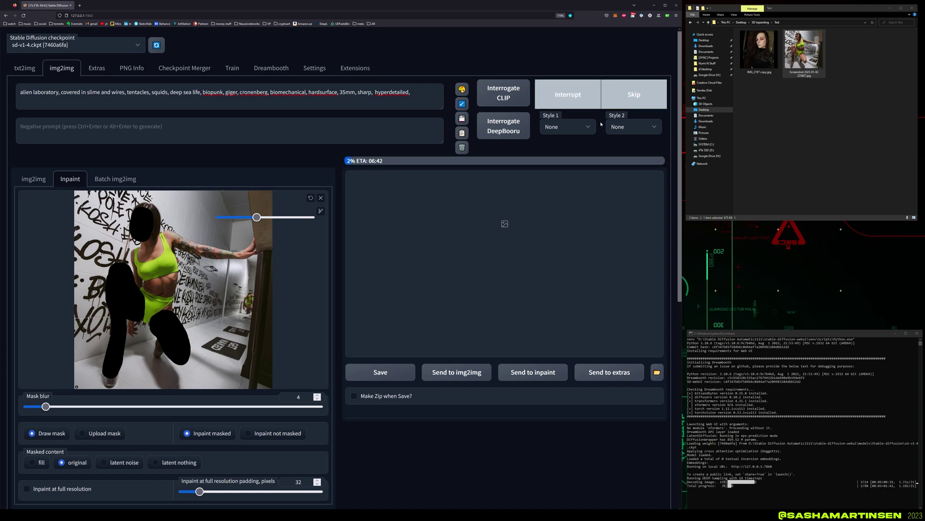
scroll(340, 241, "down", 2)
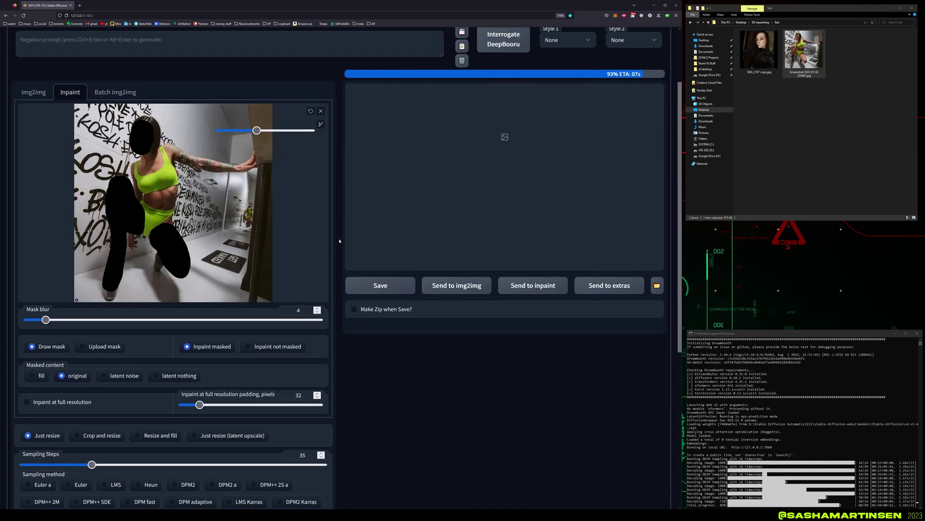
left_click(460, 131)
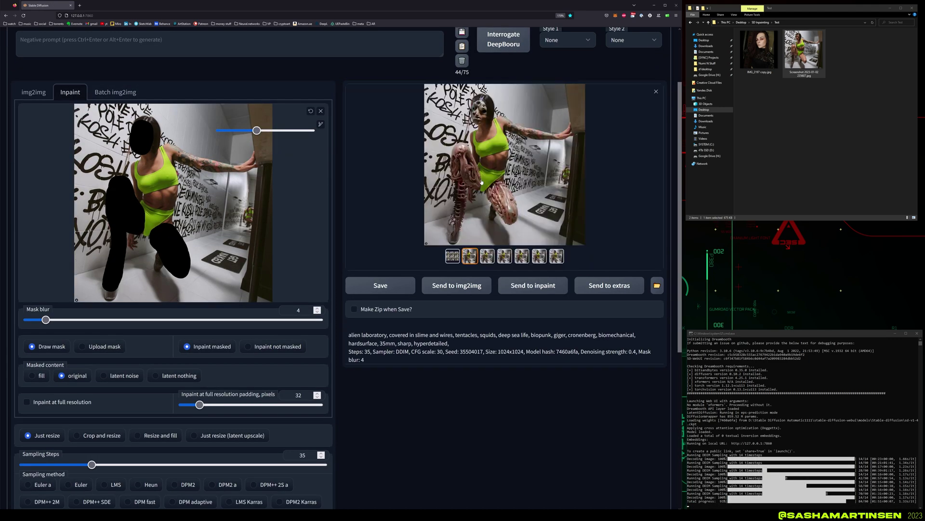
left_click(507, 185)
key("Right")
key("Right")
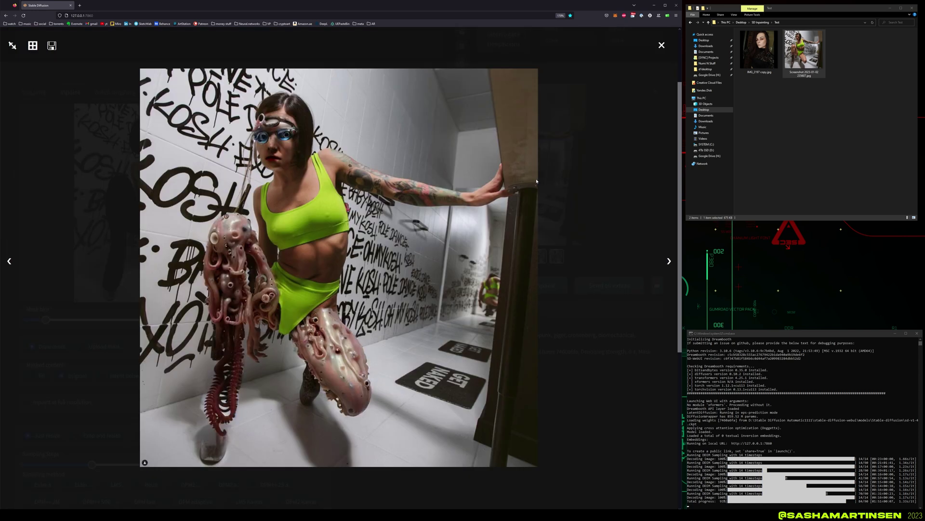
key("Right")
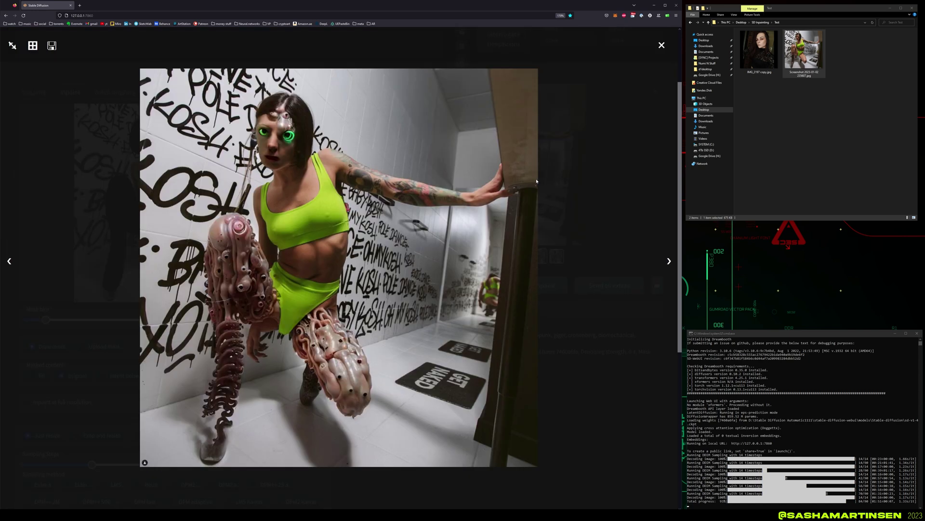
key("Right")
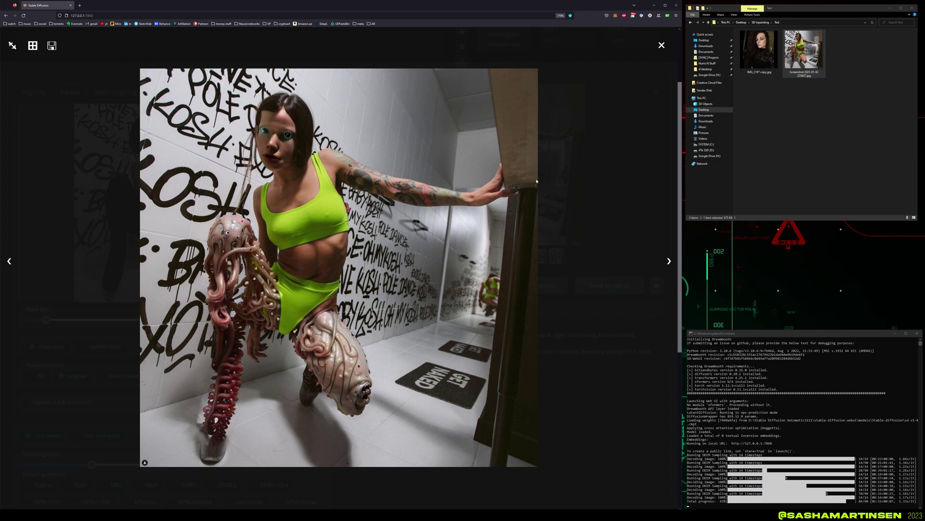
Choose Inpaint not masked and extend the mask over the woman's whole body
key("Escape")
left_click(249, 347)
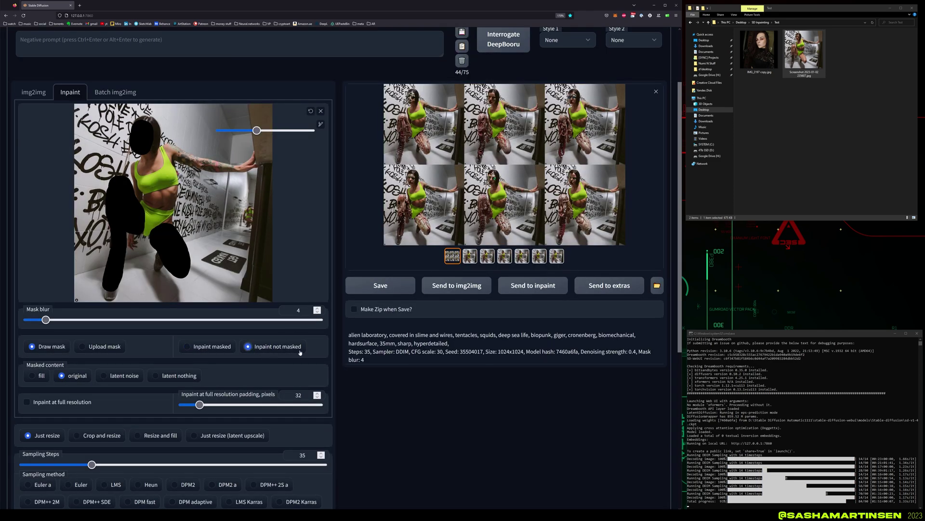
mouse_move(153, 227)
left_mouse_down()
mouse_move(169, 168)
mouse_move(231, 167)
mouse_move(177, 154)
mouse_move(142, 161)
mouse_move(136, 175)
mouse_move(154, 197)
mouse_move(152, 159)
mouse_move(133, 243)
left_mouse_up()
Set Batch count to 2 and Denoising strength to 0.45
scroll(305, 409, "down", 1)
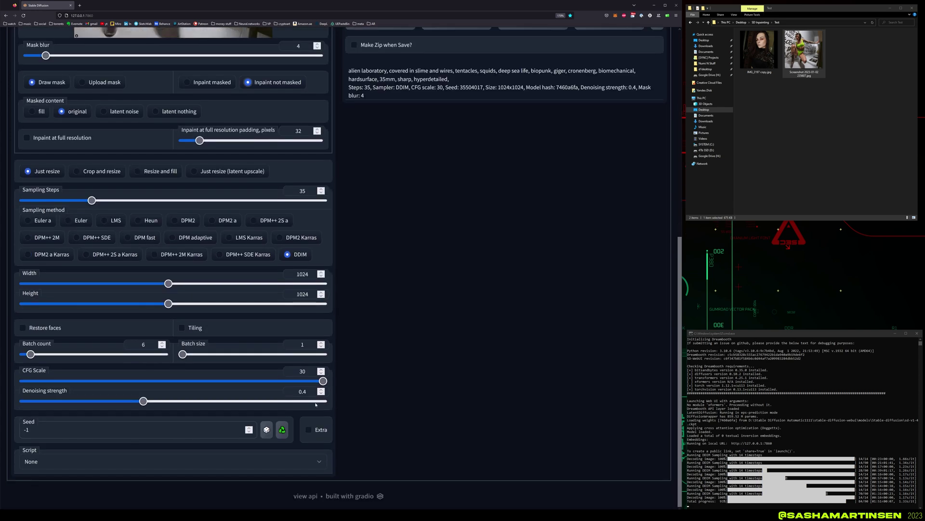
double_click(149, 343)
type("2")
left_click(321, 390)
scroll(58, 393, "up", 15)
Generate the new batch and step through the tentacle-laboratory results full-screen
left_click(601, 94)
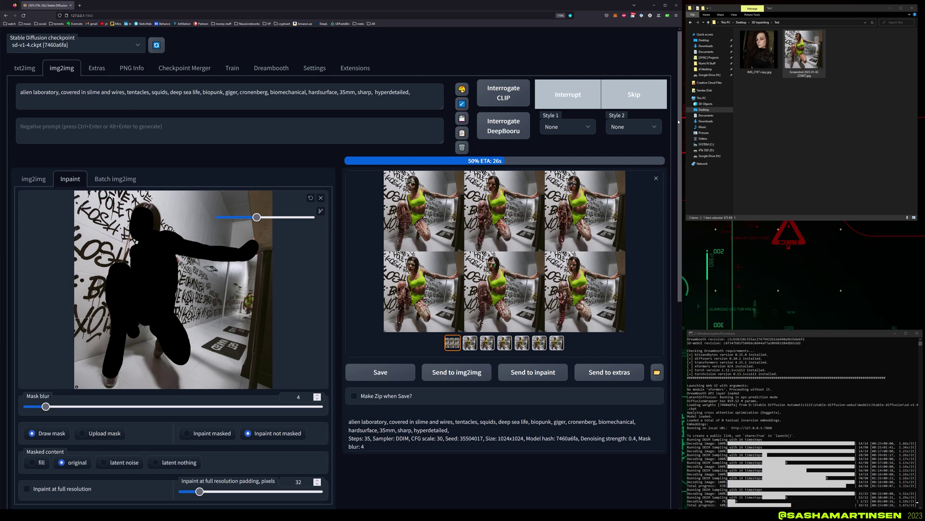
left_click(483, 230)
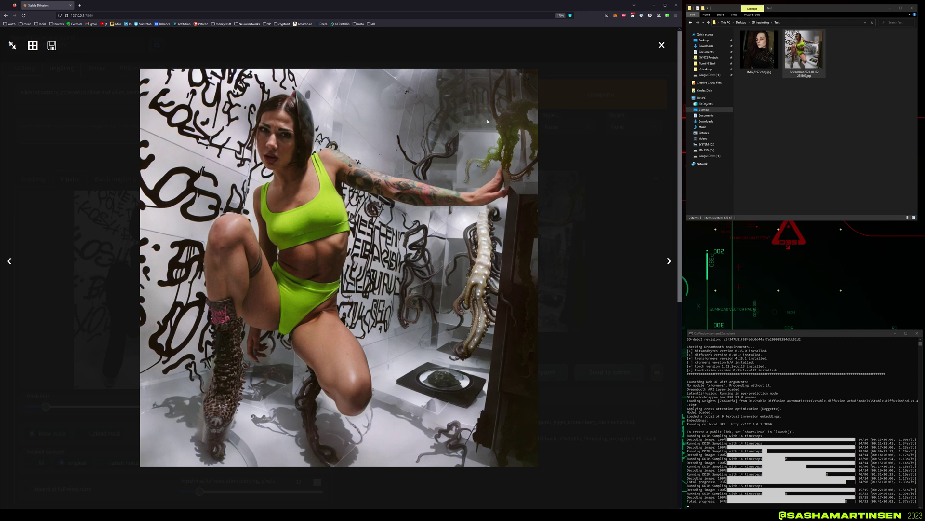
key("Right")
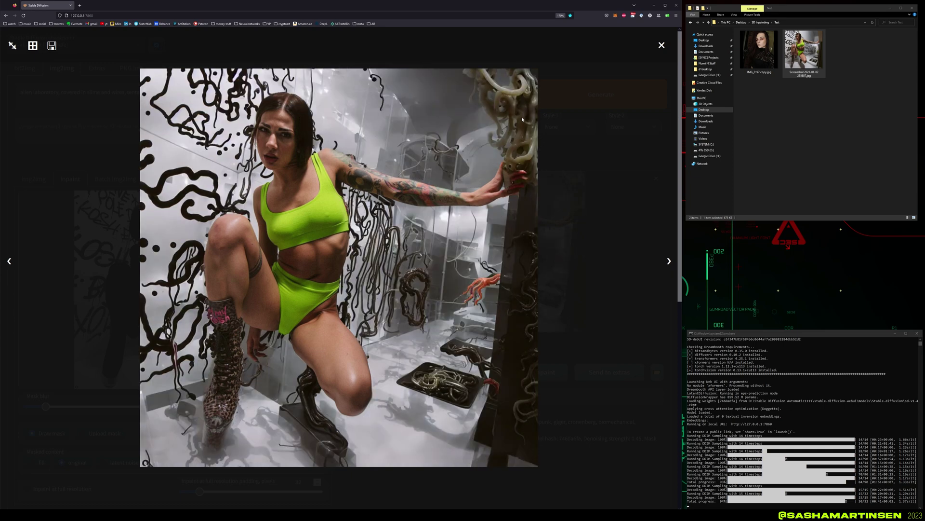
key("Right")
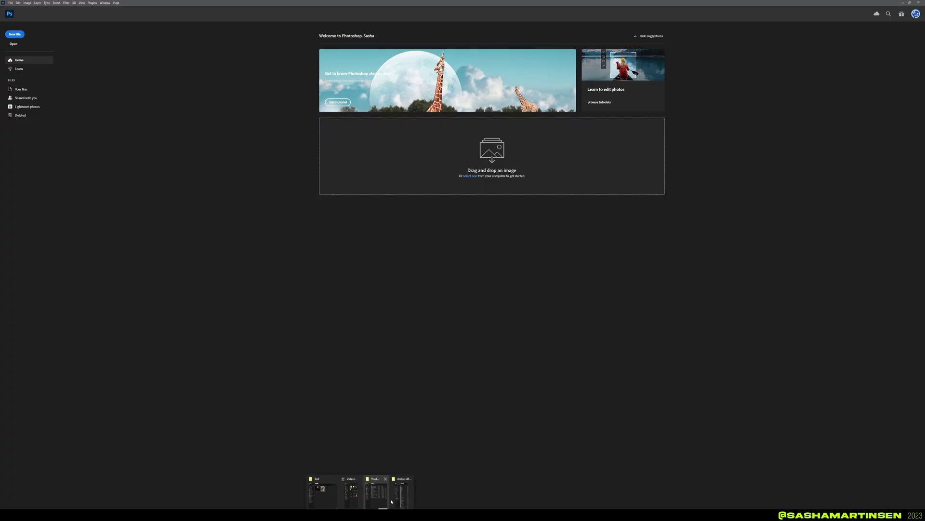
Open the woman's photo in Photoshop, select her and copy her onto a new layer
left_click(322, 490)
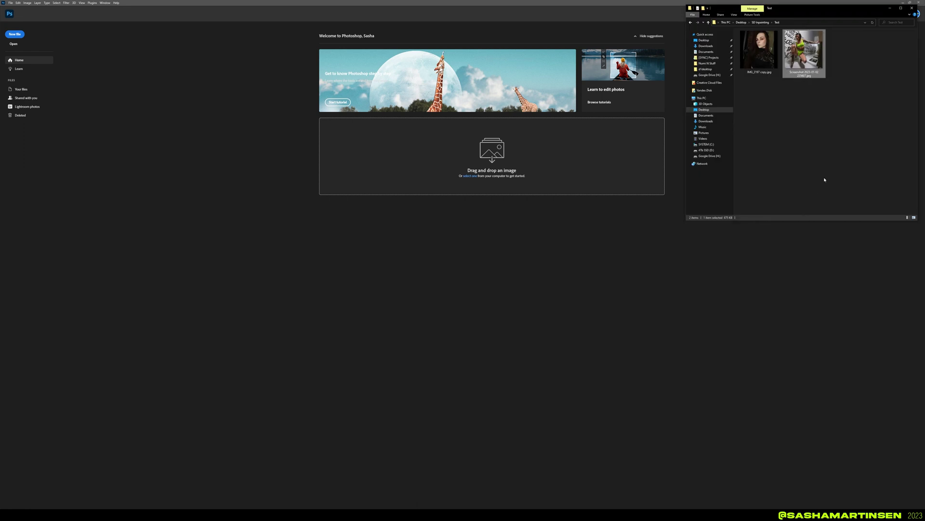
double_click(808, 61)
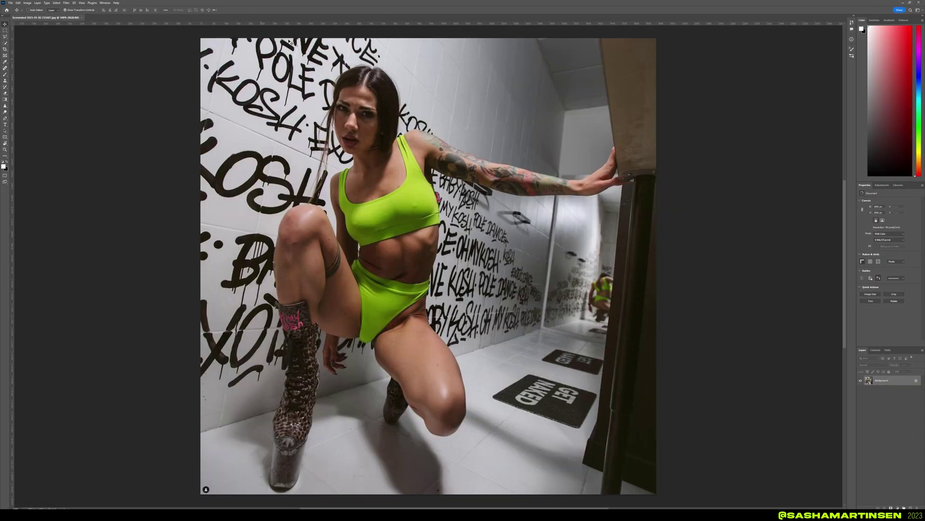
left_click(5, 43)
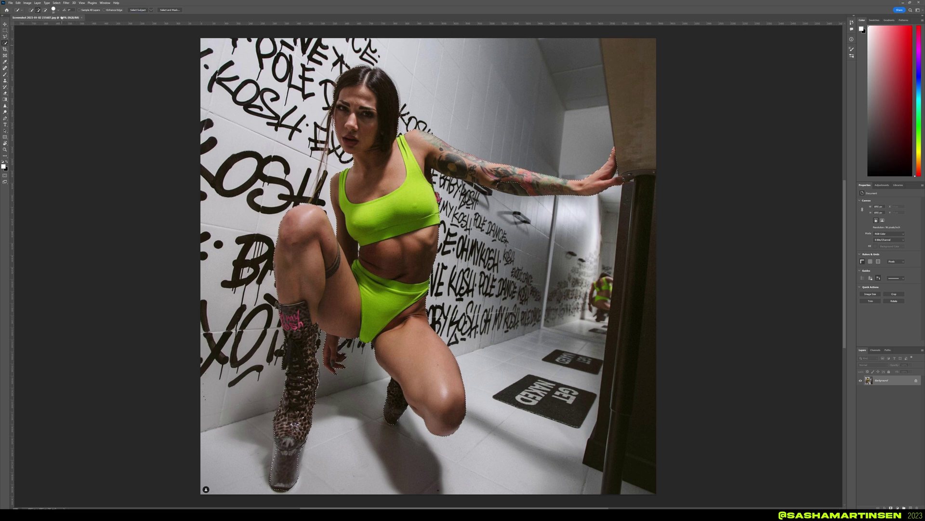
left_click(45, 10)
key("ctrl+j")
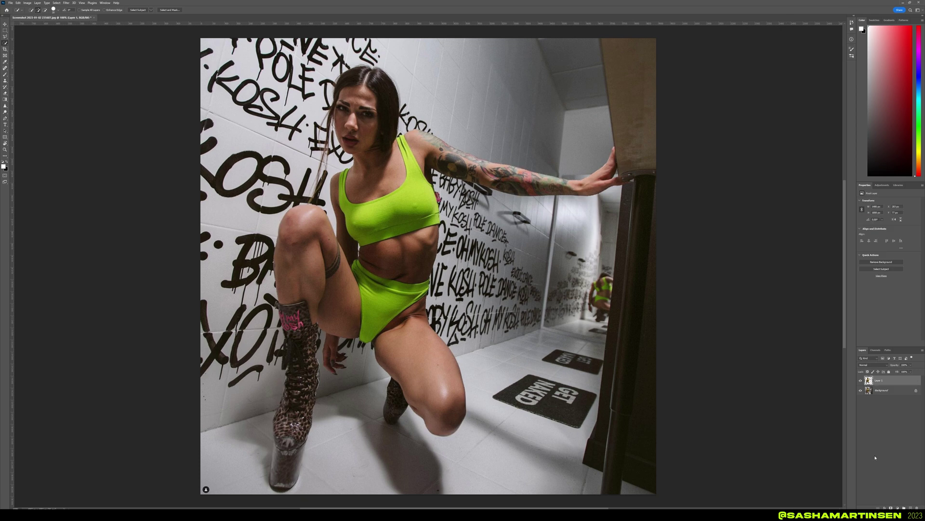
Fill the Background black and give the figure layer a white Color Overlay
left_click(886, 391)
key("ctrl+BackSpace")
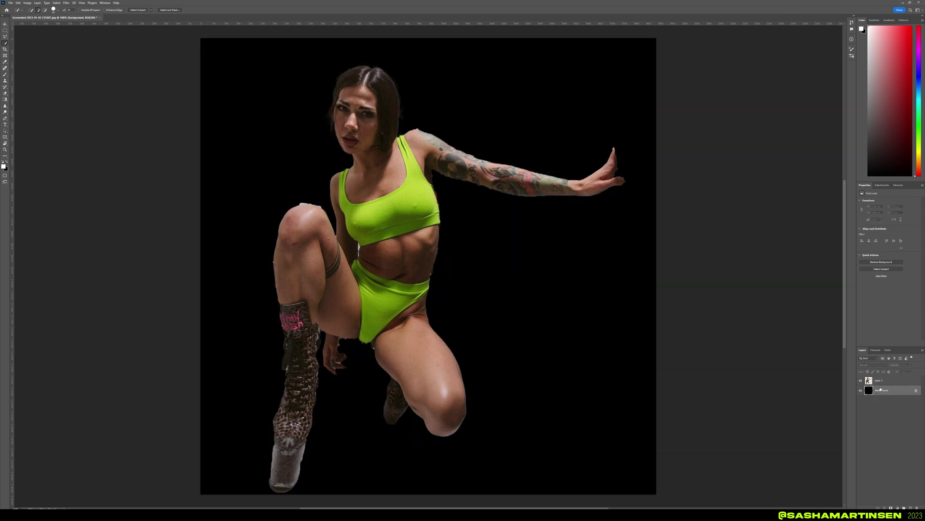
left_click(885, 380)
right_click(885, 380)
left_click(873, 178)
left_click(564, 231)
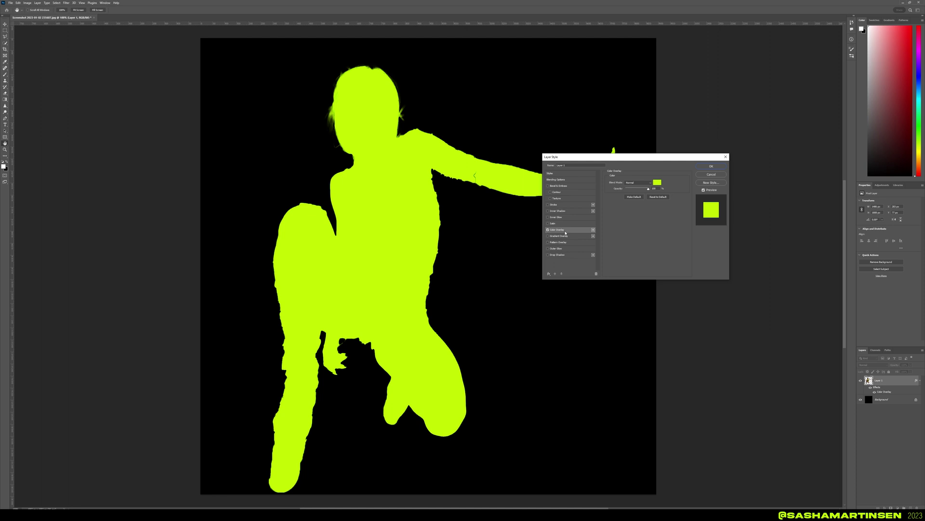
left_click(657, 182)
left_click(798, 125)
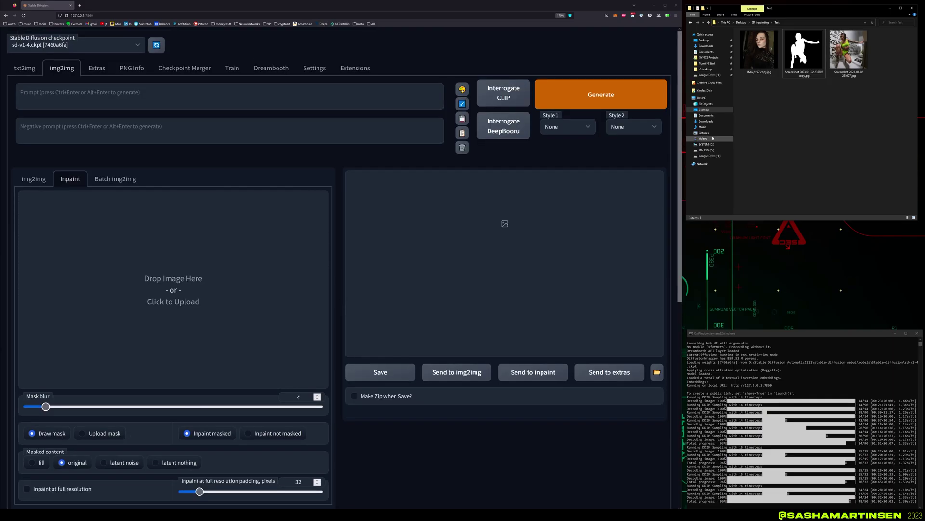
Switch Inpaint to Upload mask and load the woman's photo plus the white silhouette mask
scroll(145, 245, "down", 3)
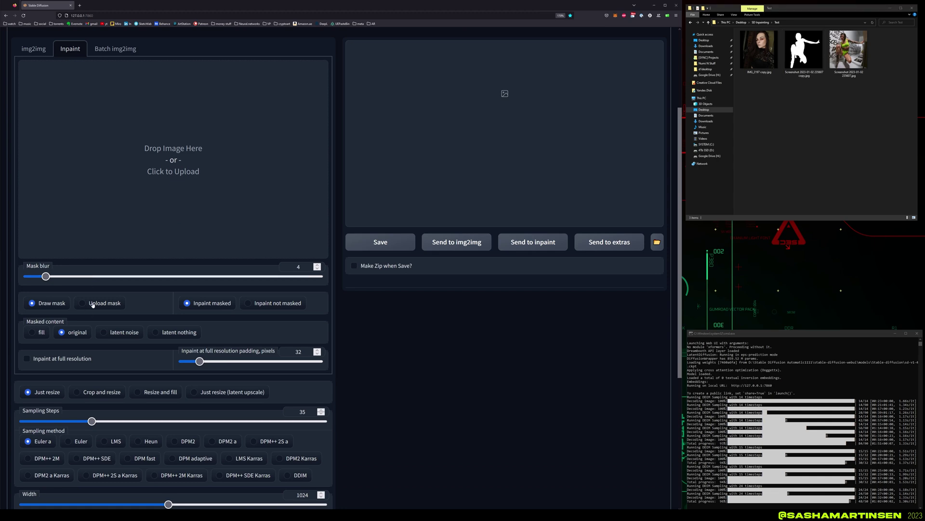
left_click(92, 299)
scroll(323, 258, "up", 3)
left_click_drag(848, 48, 164, 227)
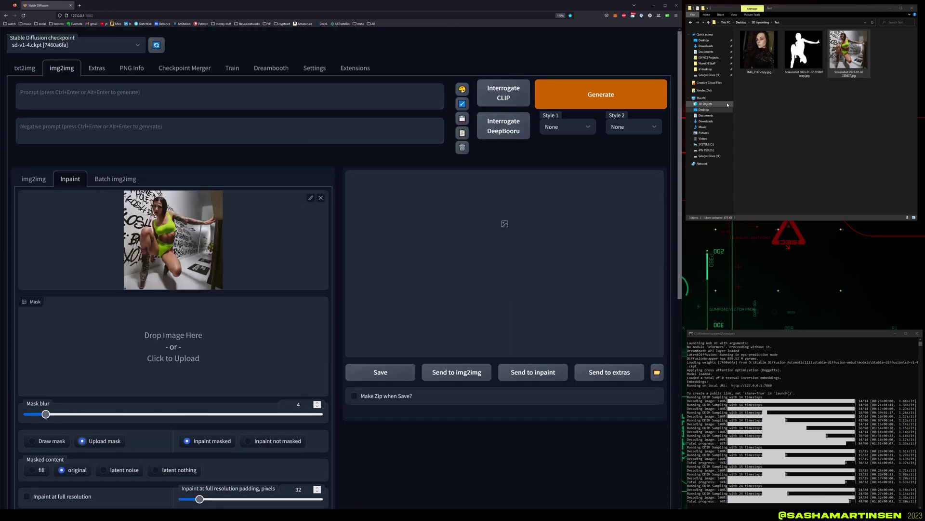
left_click_drag(803, 48, 184, 319)
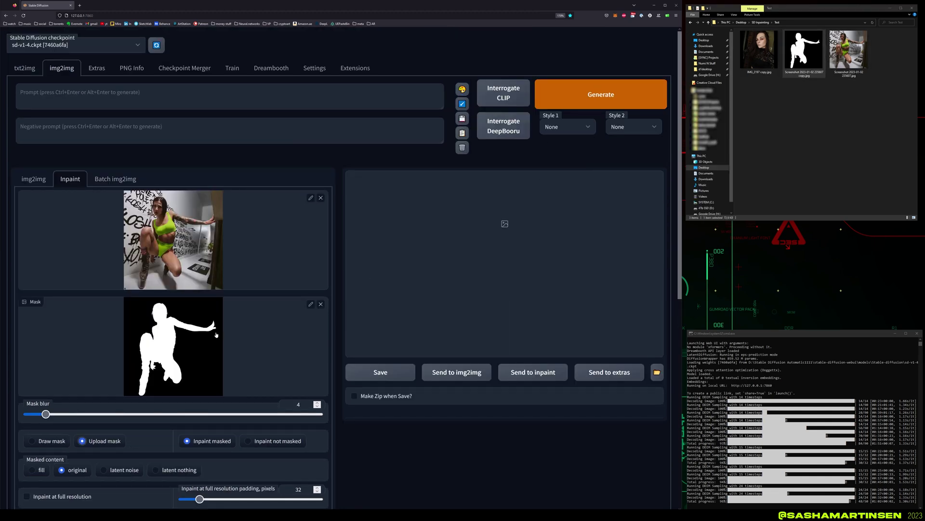
Browse the generated red-tentacle variants full-screen, then close the viewer
scroll(181, 289, "down", 1)
scroll(181, 290, "down", 7)
scroll(140, 145, "up", 7)
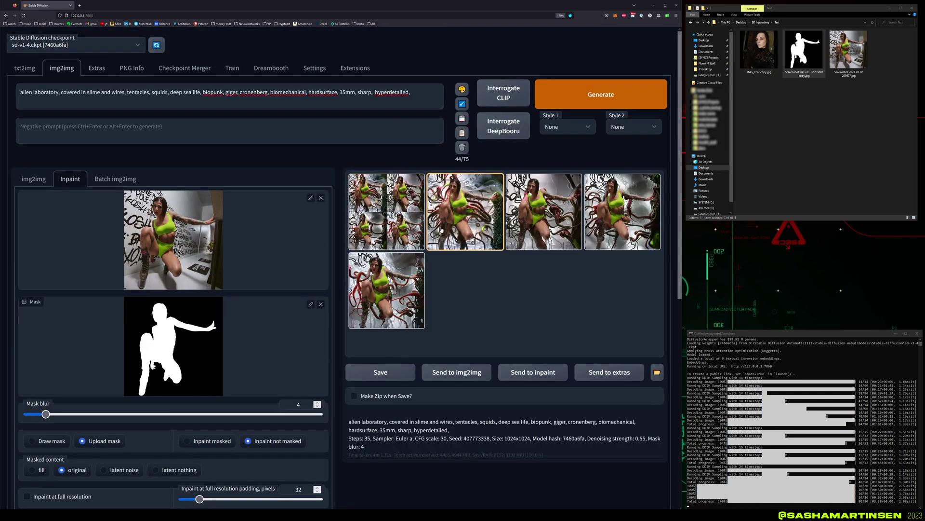
left_click(454, 226)
left_click(509, 256)
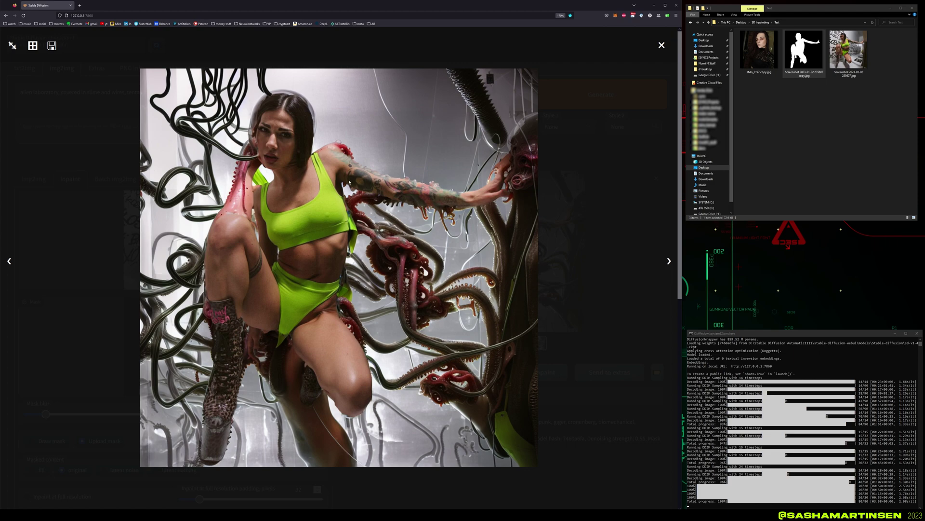
key("Right")
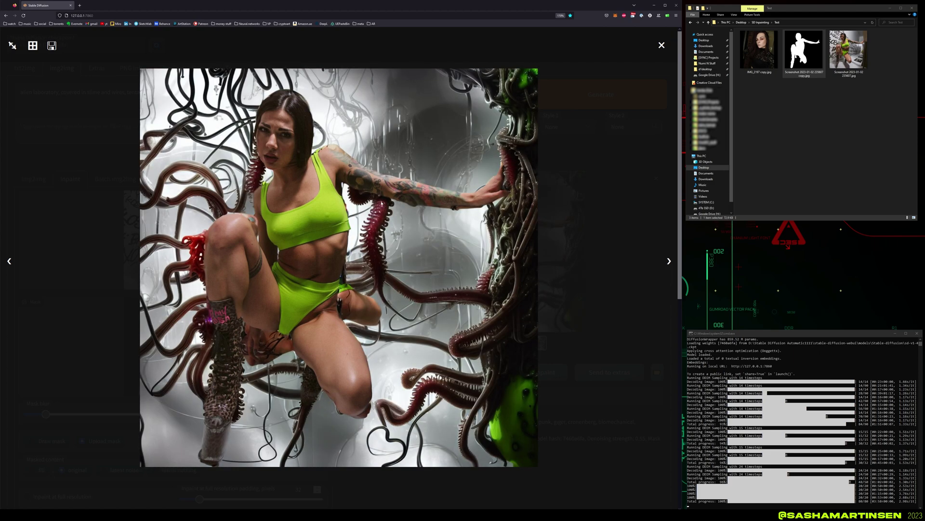
key("Right")
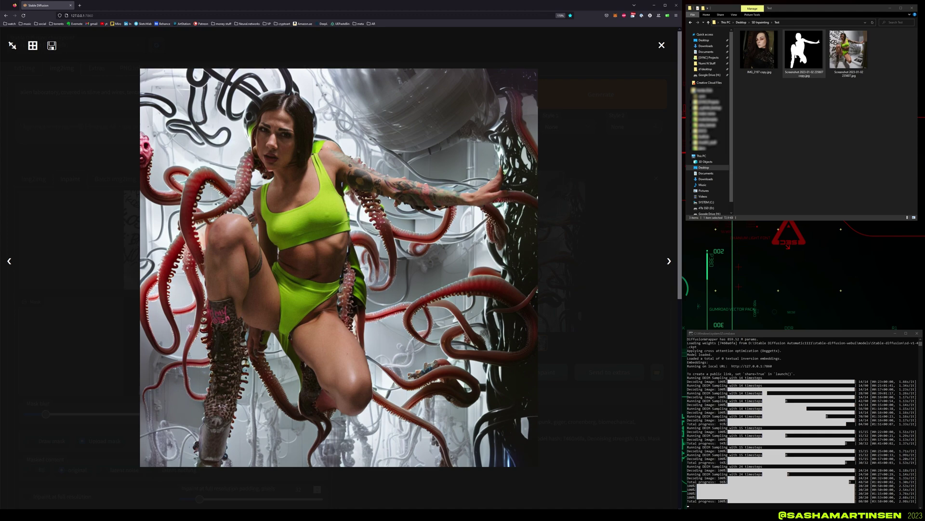
key("Right")
key("Right")
left_click(661, 45)
Lower the Denoising strength to 0.4
scroll(423, 391, "down", 6)
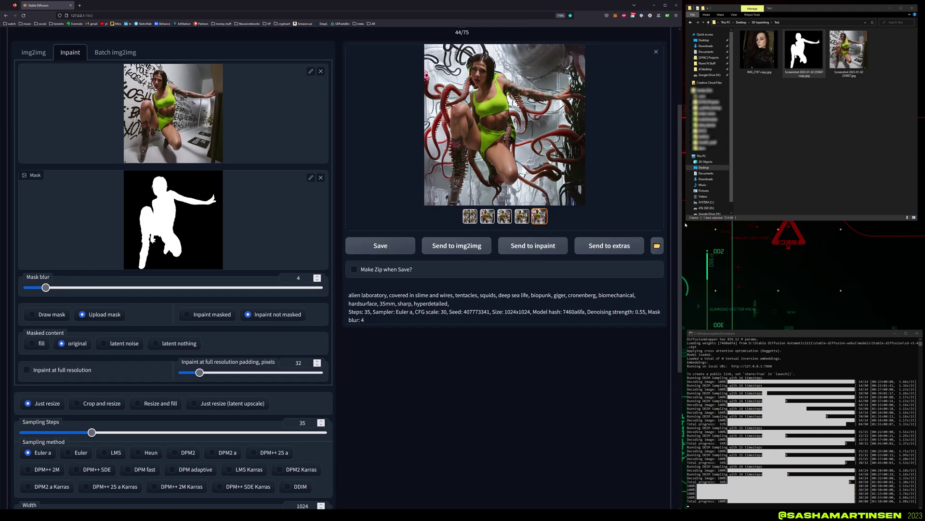
left_click_drag(183, 475, 144, 475)
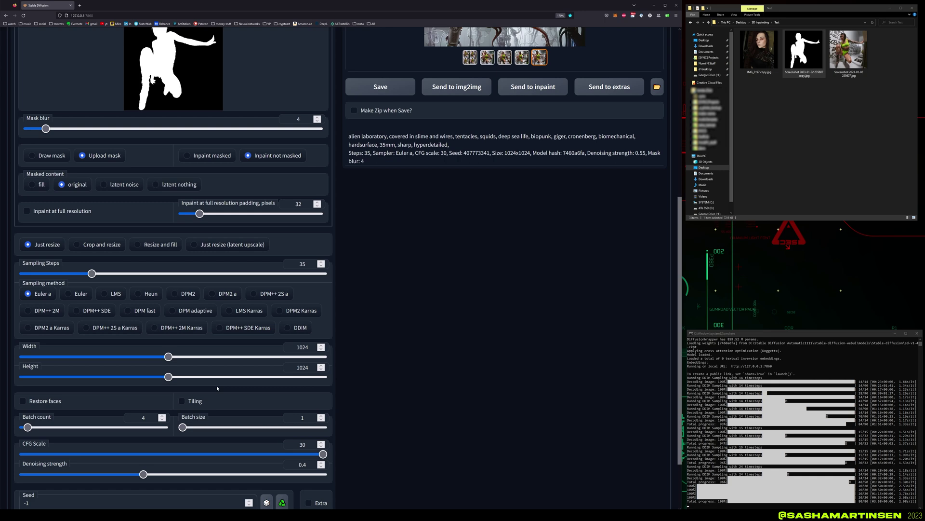
scroll(217, 388, "up", 5)
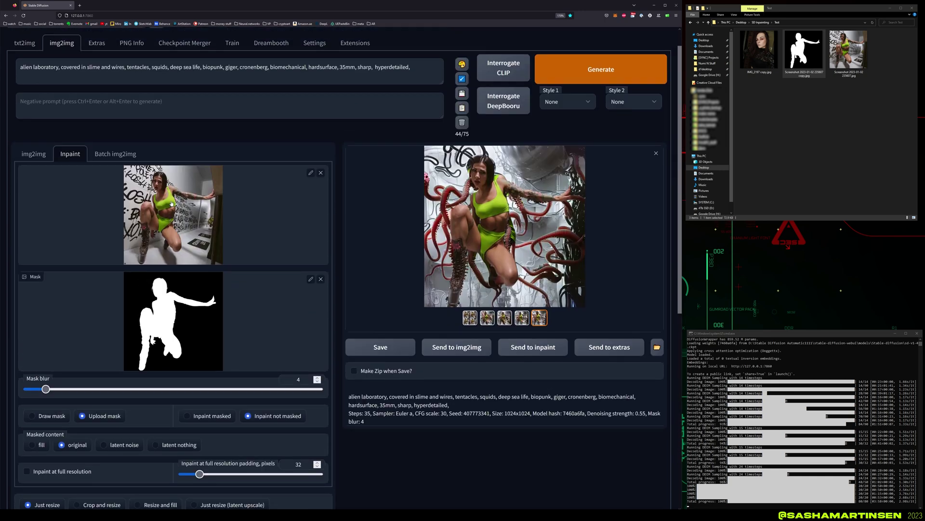
scroll(171, 205, "down", 2)
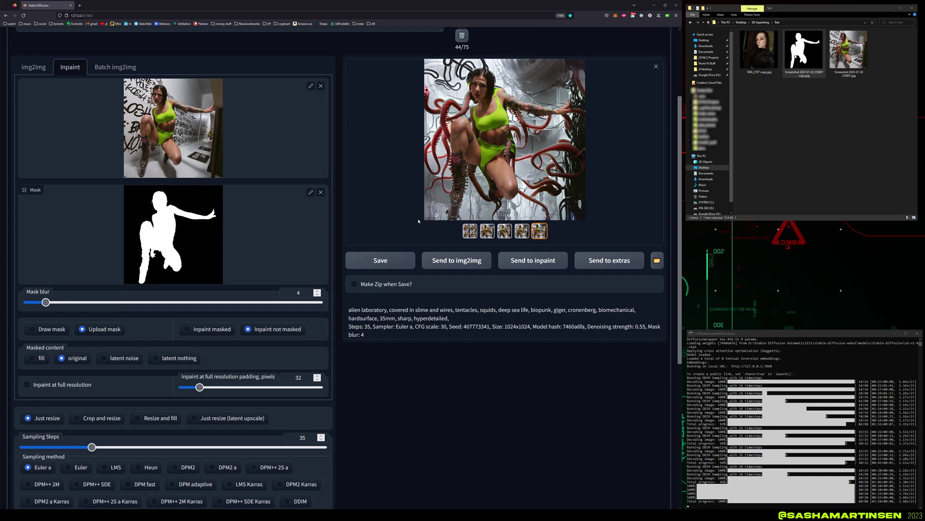
scroll(418, 221, "up", 2)
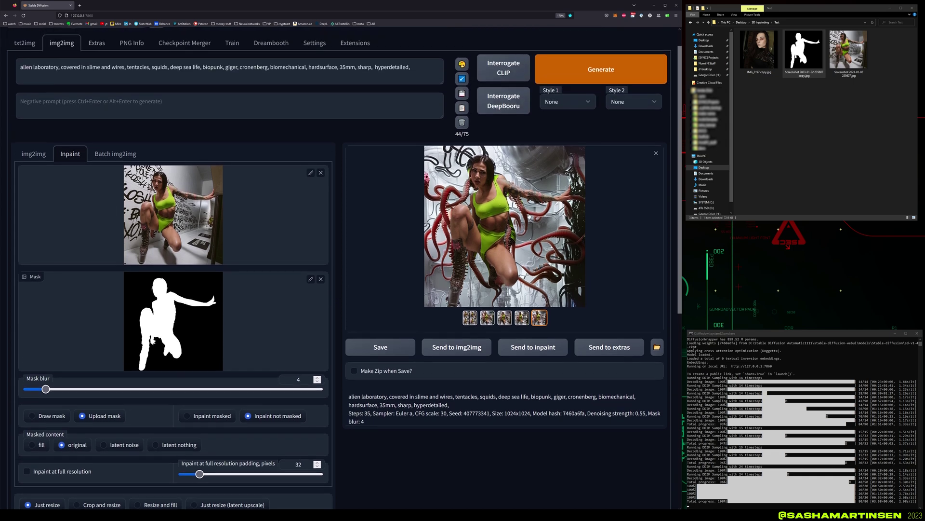
Generate a new batch and step through the four results and their grid
left_click(592, 80)
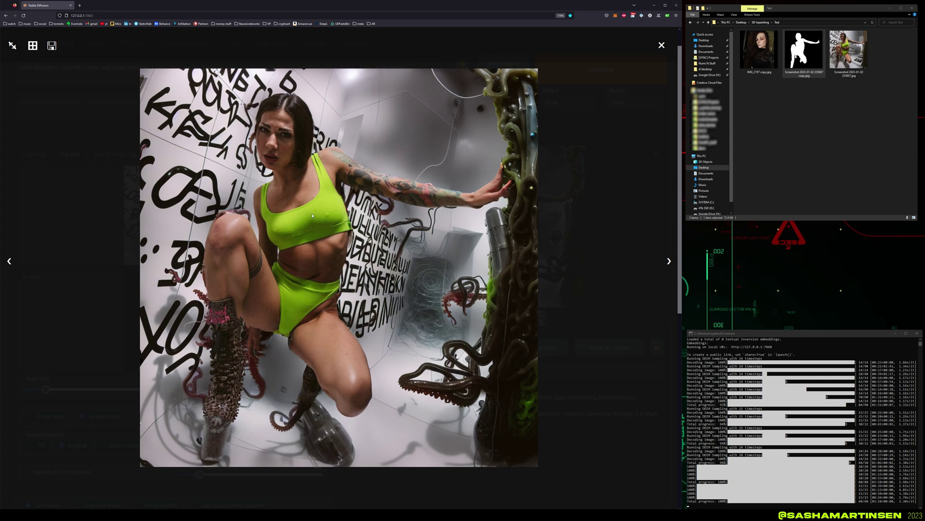
key("Right")
key("Right")
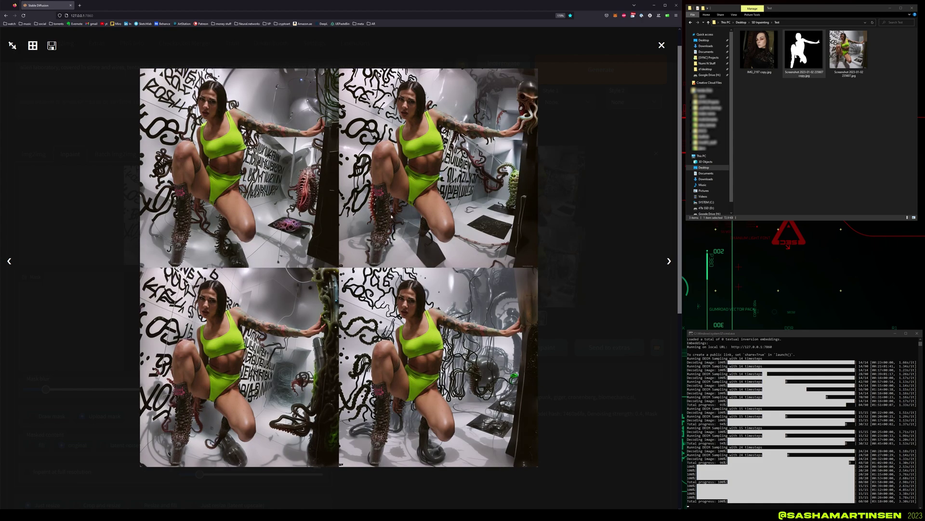
key("Right")
key("Right")
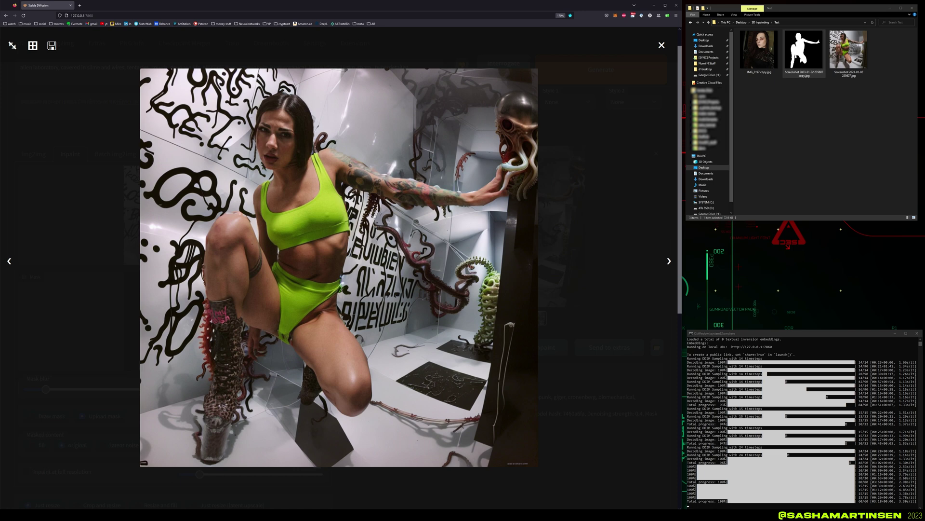
key("Right")
Set denoising to 0.6 for the man's photo and view the tentacled creature result full-screen
left_click(219, 198)
scroll(193, 338, "down", 7)
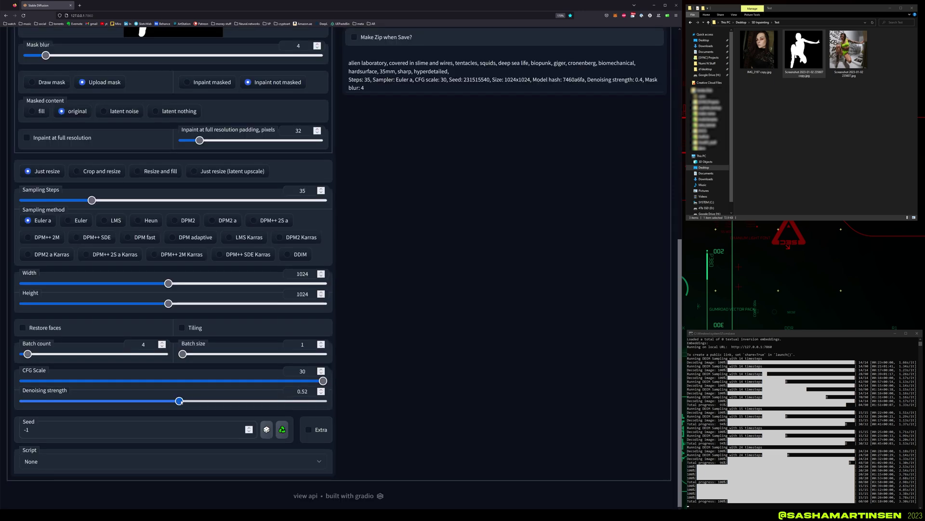
mouse_move(181, 401)
left_mouse_down()
mouse_move(137, 401)
mouse_move(174, 400)
left_mouse_up()
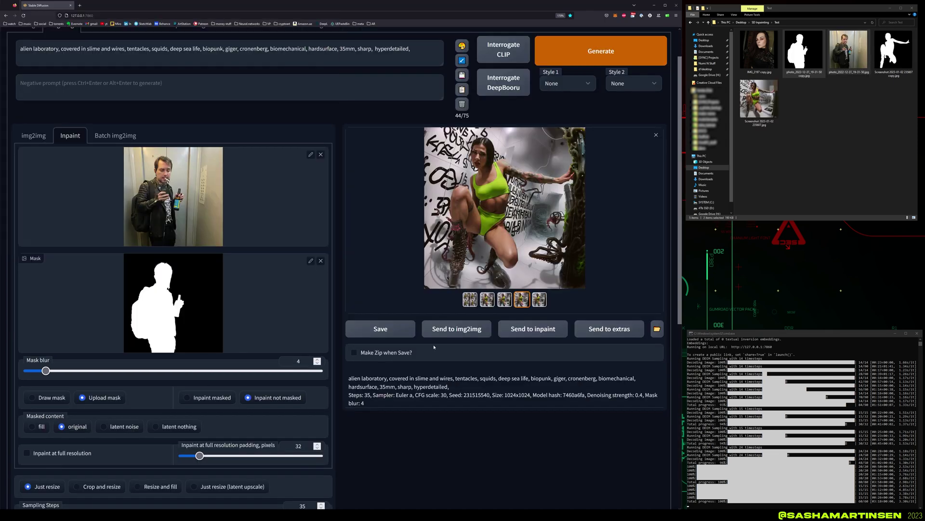
scroll(513, 333, "down", 10)
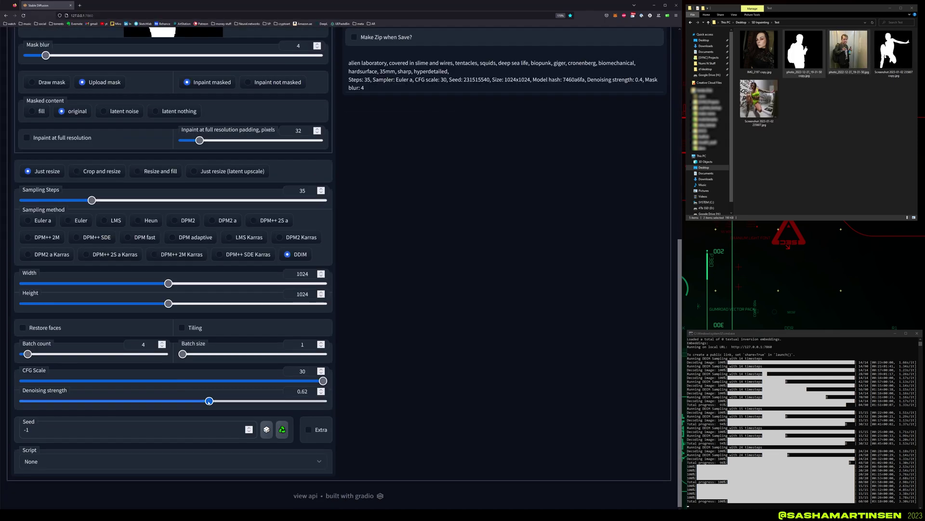
scroll(513, 333, "up", 4)
scroll(513, 333, "up", 4)
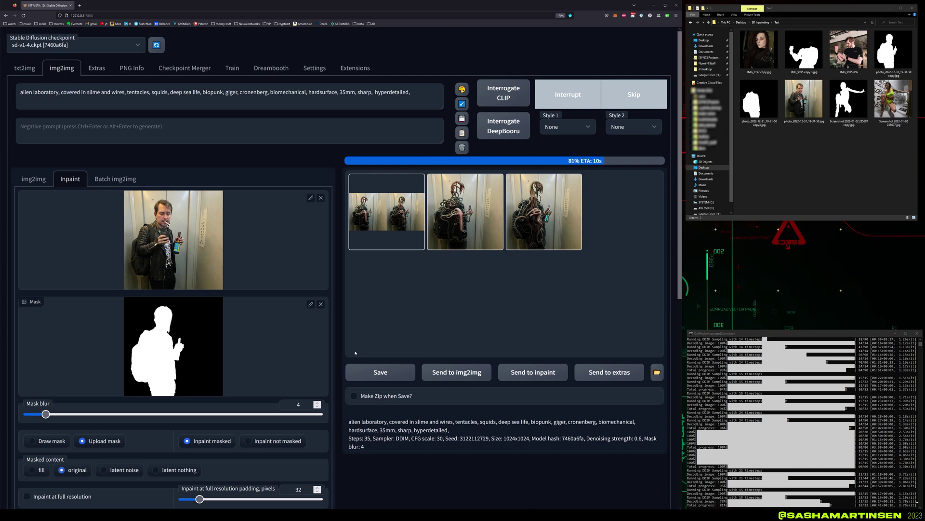
left_click(489, 234)
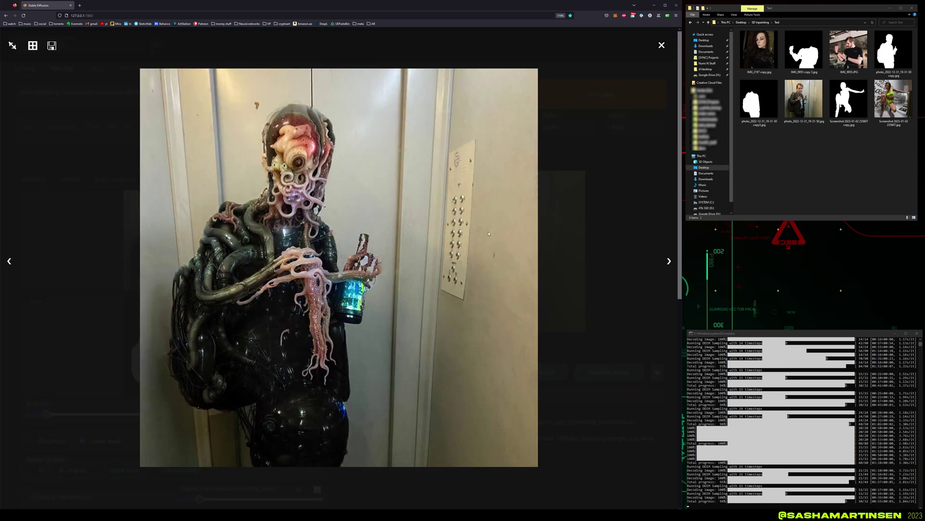